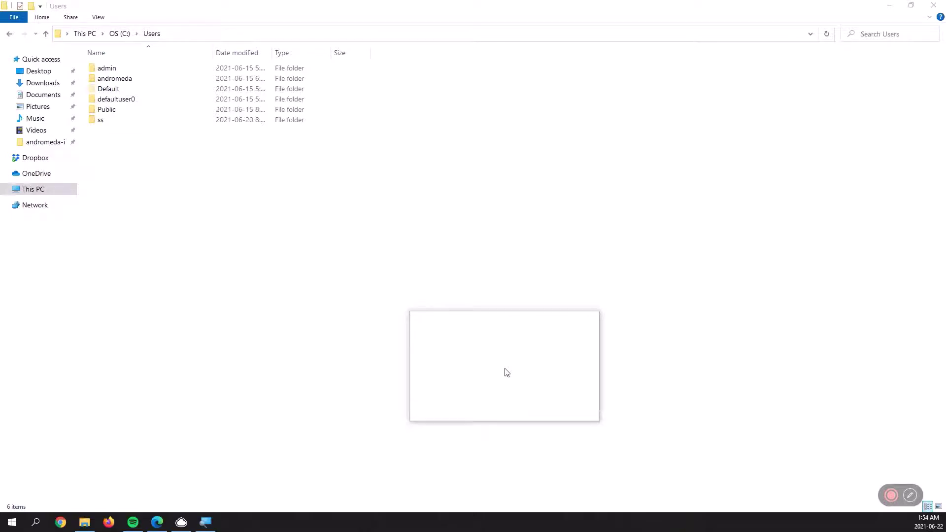
# Step: Move the File Explorer window showing C:\Users aside and bring up Windows search
pyautogui.moveTo(508, 373); pyautogui.dragTo(282, 219)
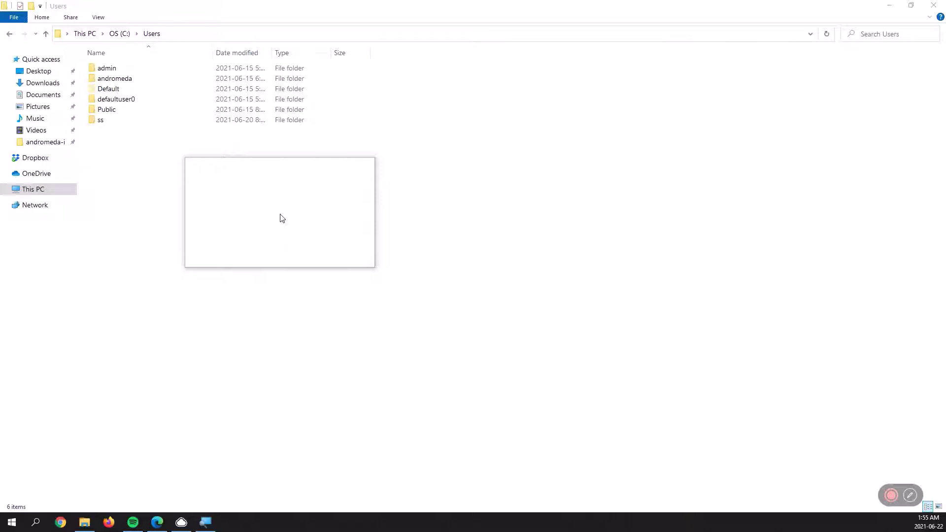
pyautogui.moveTo(282, 218); pyautogui.dragTo(202, 191)
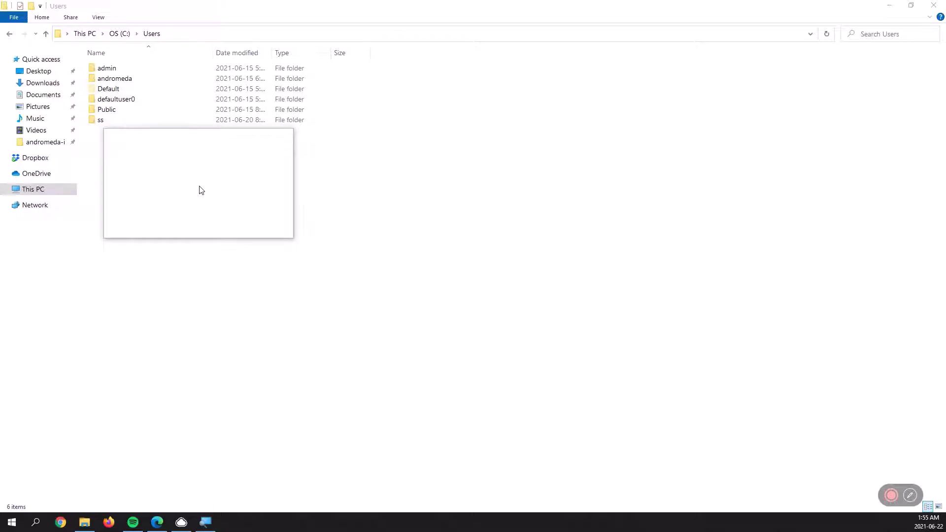
pyautogui.moveTo(202, 191); pyautogui.dragTo(55, 504)
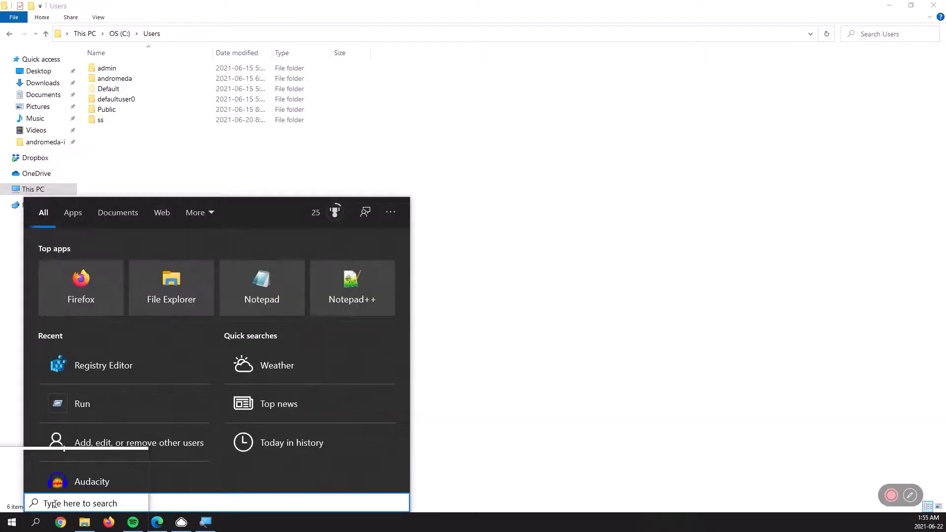
# Step: Search 'user' and open the 'Add, edit, or remove other users' settings page
pyautogui.write('user')
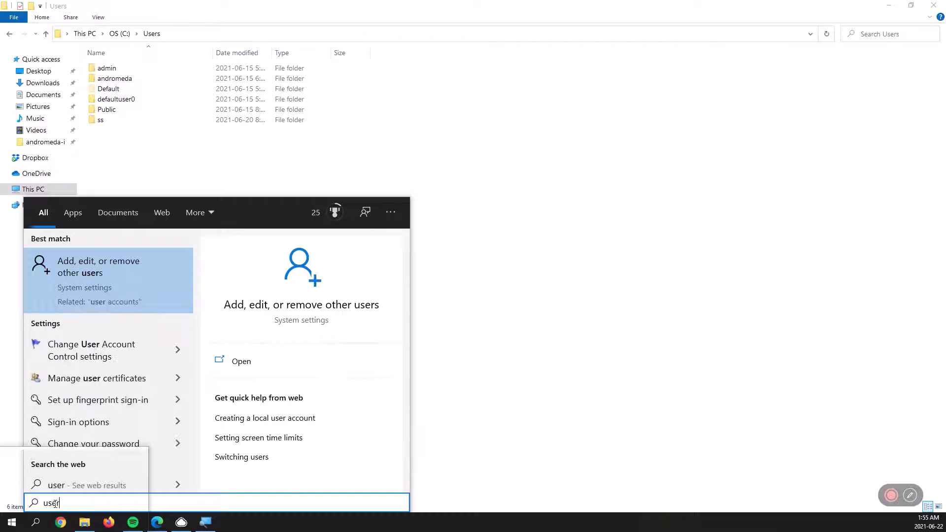
pyautogui.moveTo(55, 503); pyautogui.dragTo(96, 282)
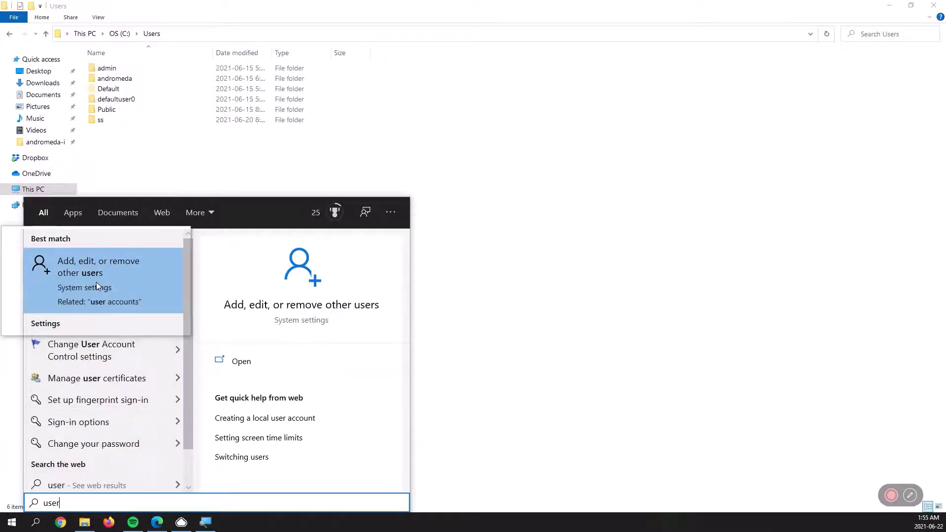
pyautogui.click(97, 282)
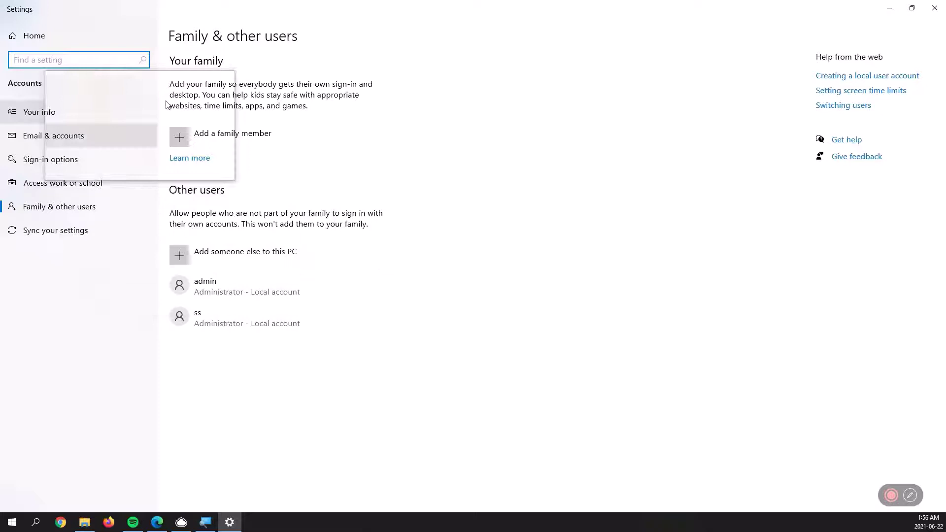
# Step: Start adding a local user without a Microsoft account, then cancel before creating it
pyautogui.click(193, 253)
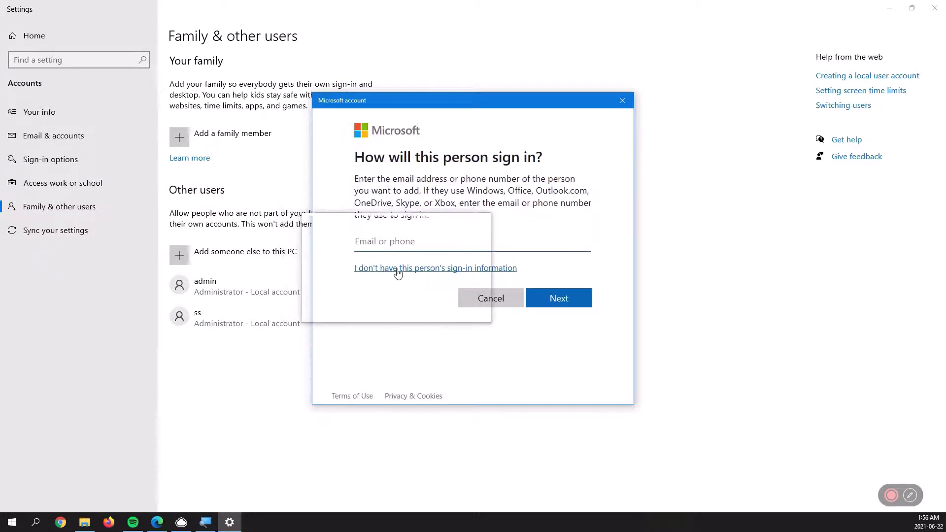
pyautogui.click(398, 269)
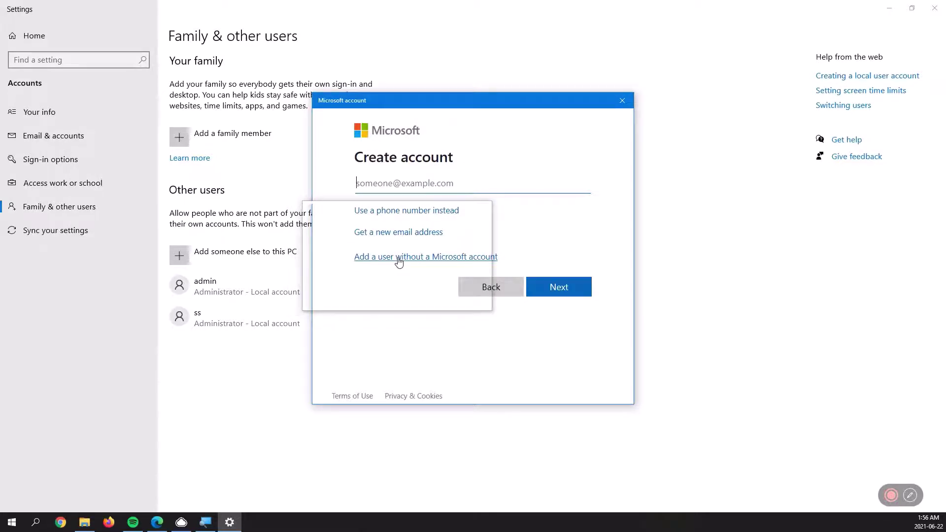
pyautogui.click(398, 258)
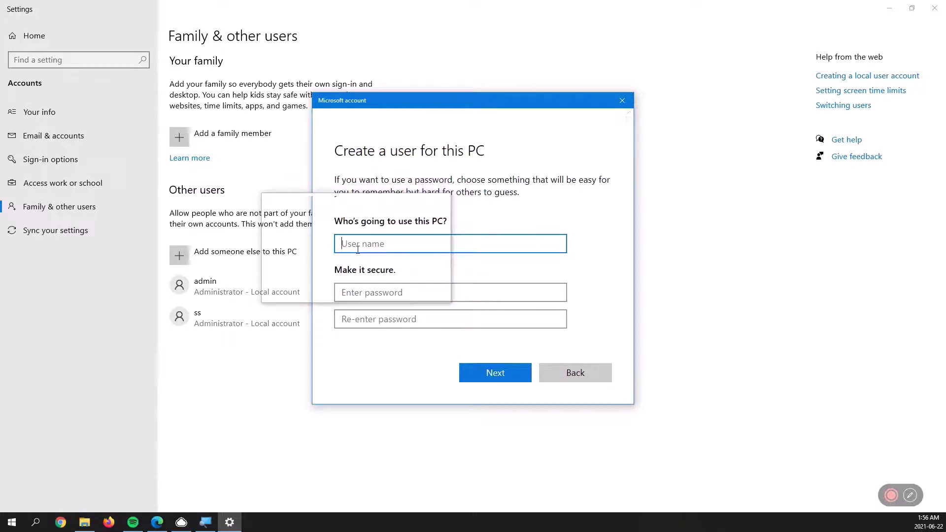
pyautogui.click(351, 293)
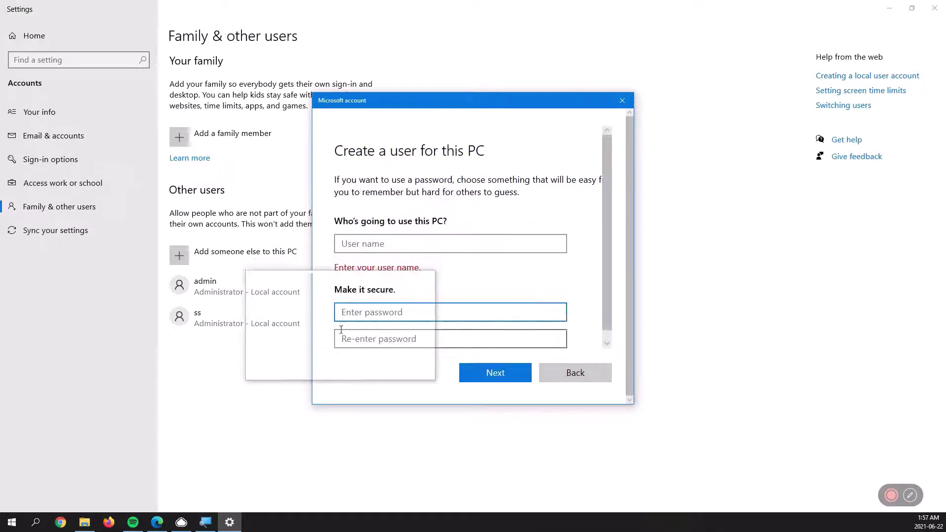
pyautogui.click(341, 333)
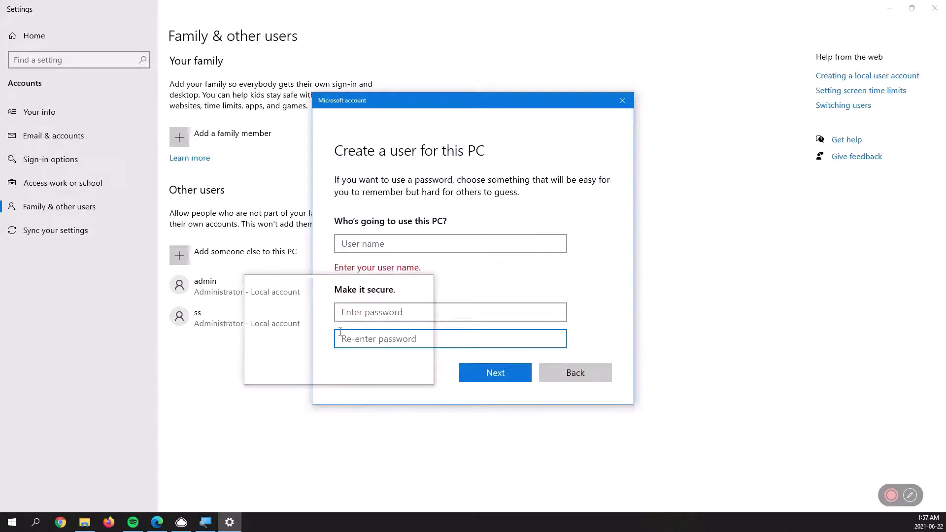
pyautogui.click(347, 315)
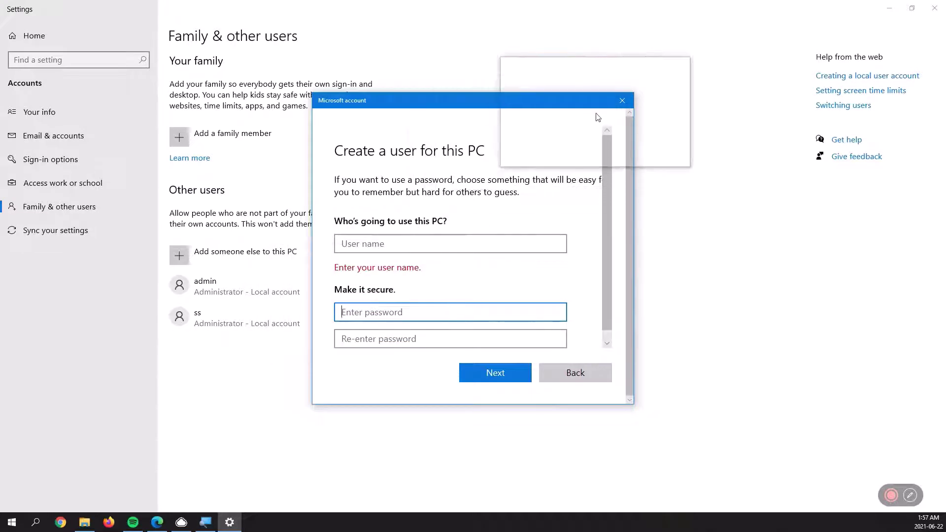
pyautogui.click(622, 101)
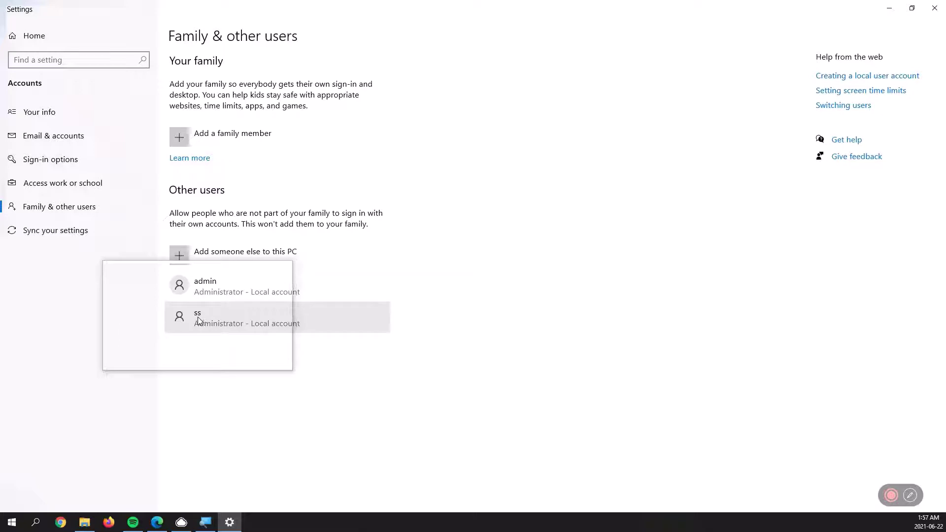
# Step: Close Settings and attempt to rename the ss folder in C:\Users from its context menu
pyautogui.click(936, 8)
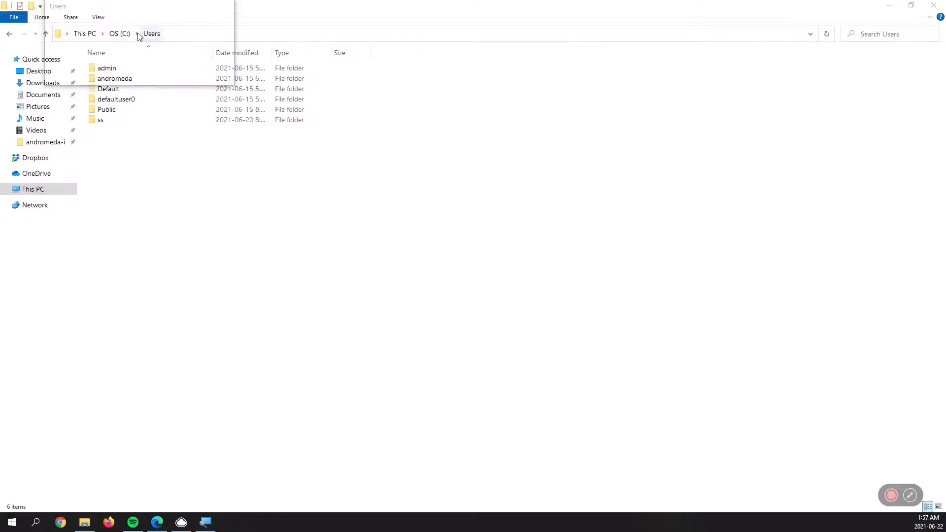
pyautogui.click(97, 124)
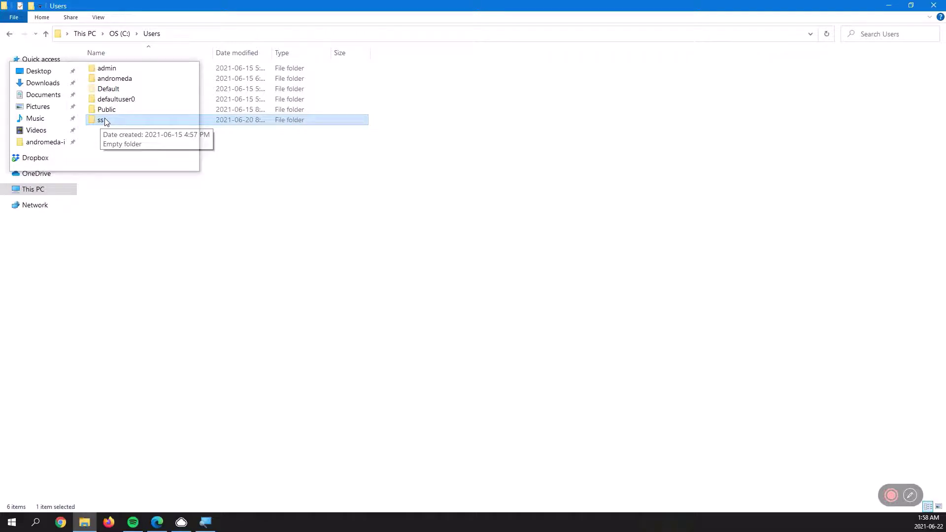
pyautogui.rightClick(105, 121)
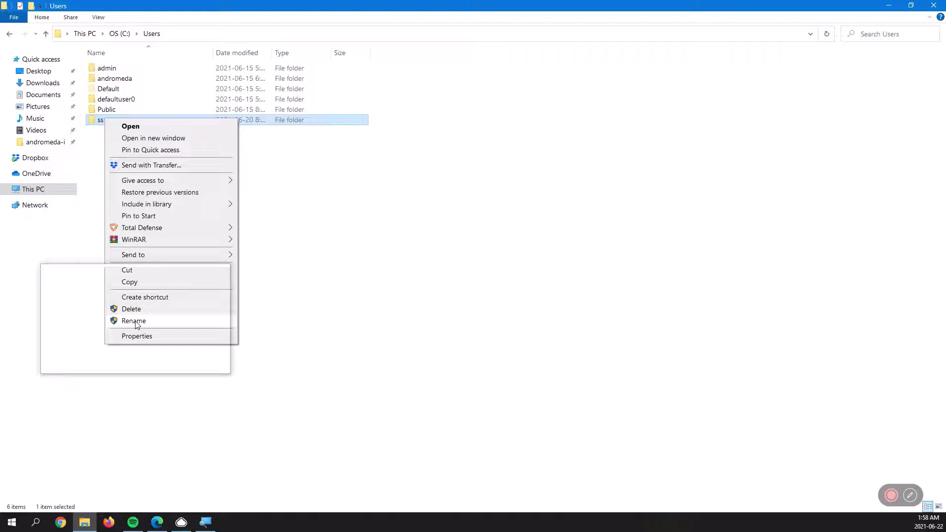
pyautogui.click(280, 235)
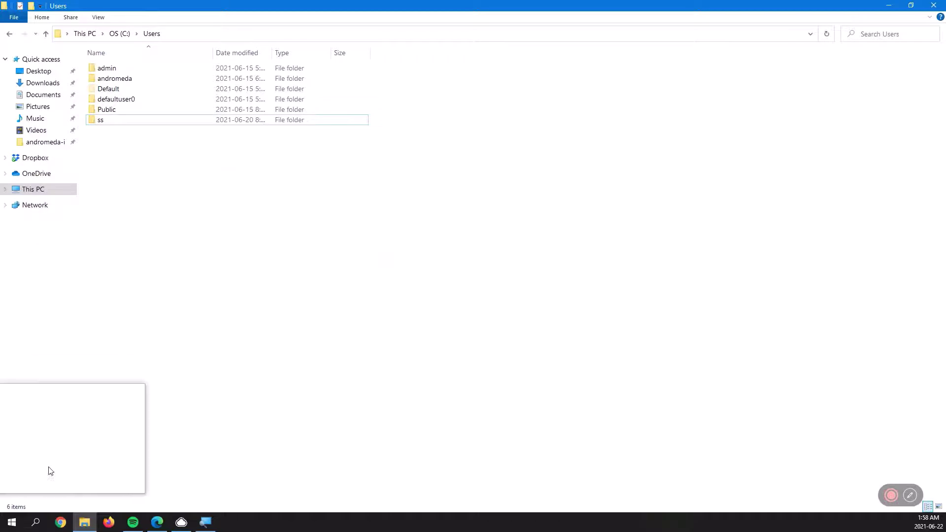
# Step: Search for 'netplwiz' and run it to open User Accounts
pyautogui.click(32, 527)
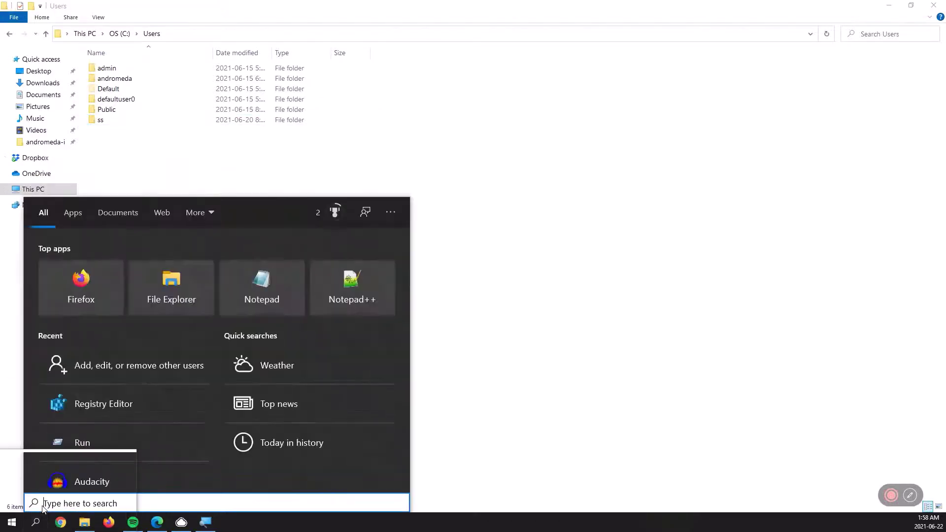
pyautogui.write('netpl')
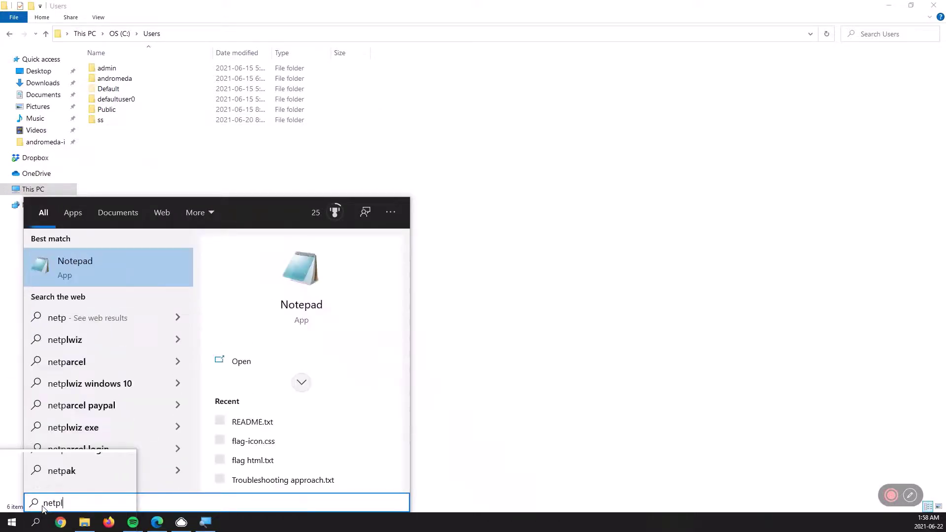
pyautogui.write('wiz')
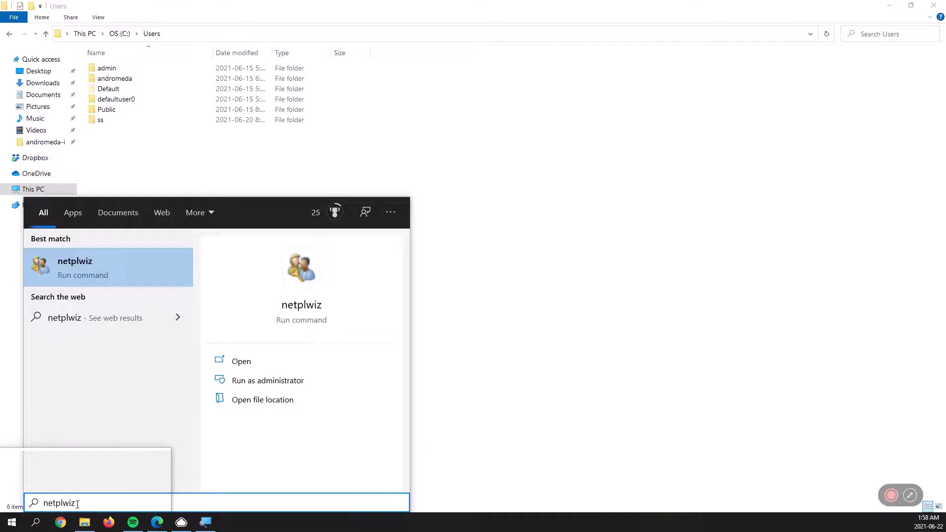
pyautogui.click(99, 279)
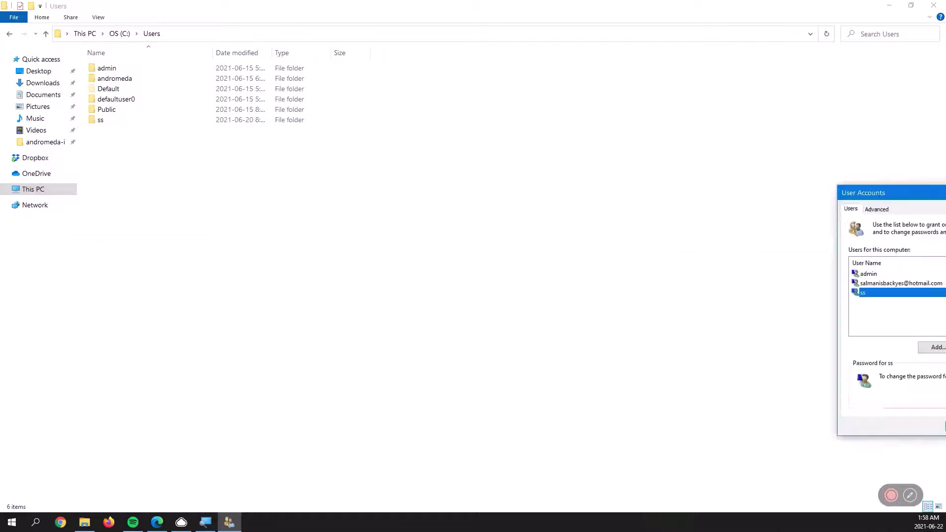
# Step: Centre the User Accounts window, select the ss account and open its properties
pyautogui.moveTo(926, 183); pyautogui.dragTo(370, 198)
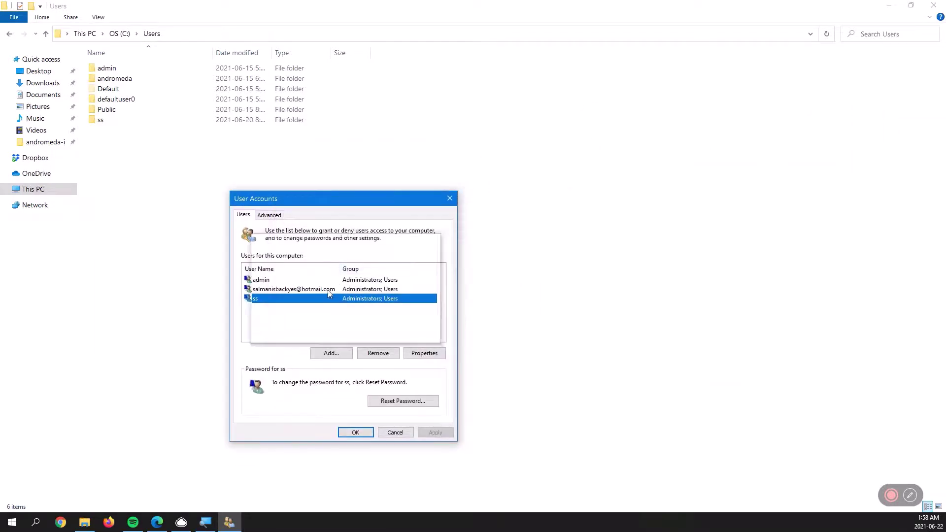
pyautogui.click(257, 290)
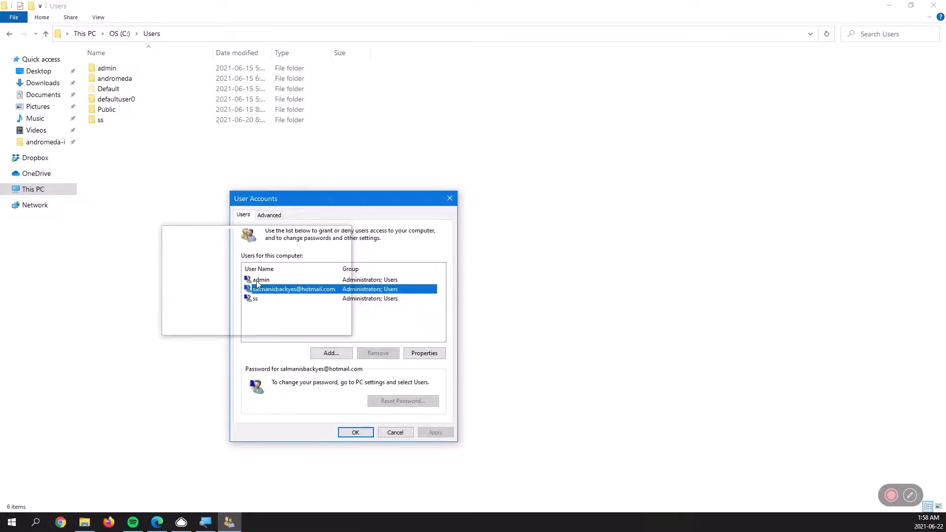
pyautogui.click(257, 281)
pyautogui.click(256, 290)
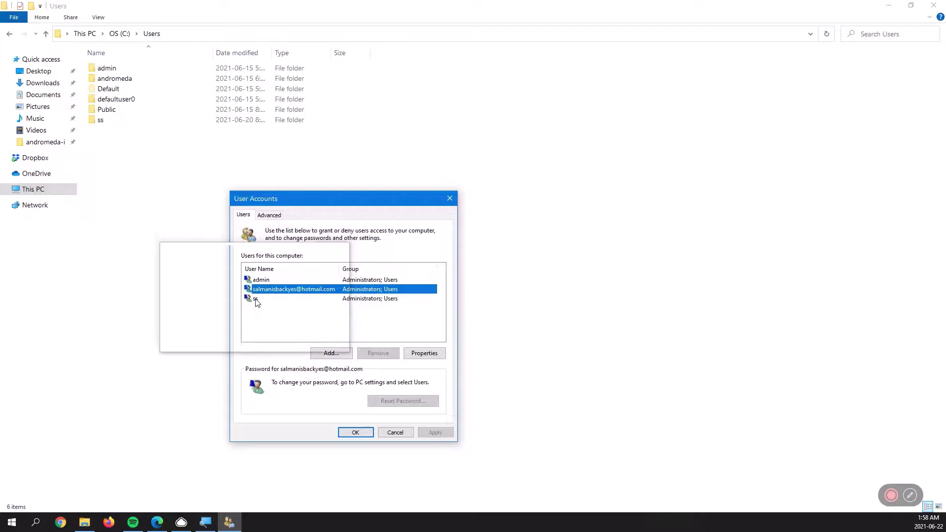
pyautogui.click(256, 299)
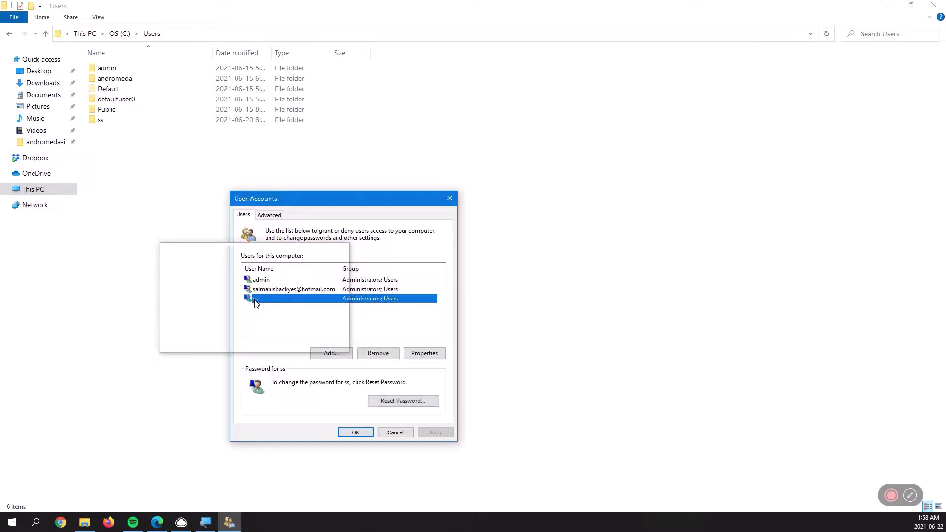
pyautogui.click(424, 353)
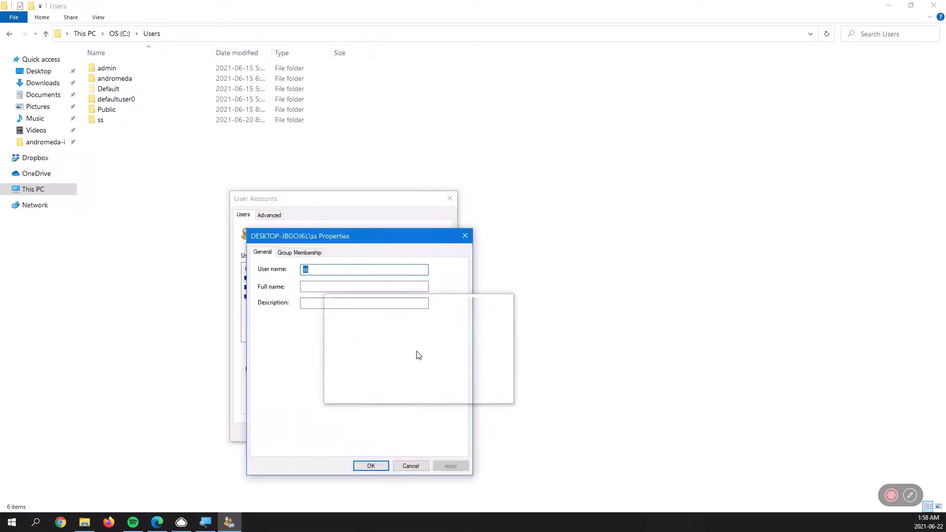
# Step: Select the ss user name field, then close the ss properties and User Accounts
pyautogui.click(328, 270)
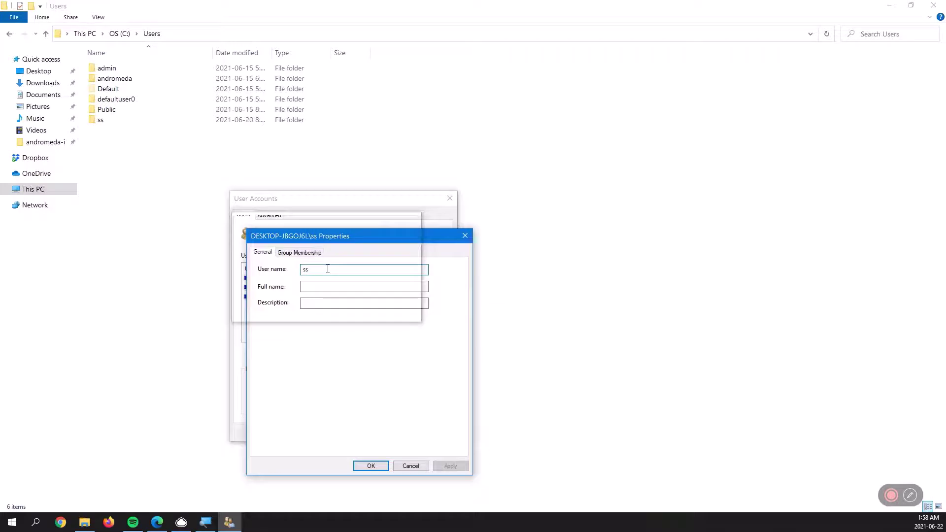
pyautogui.doubleClick(312, 269)
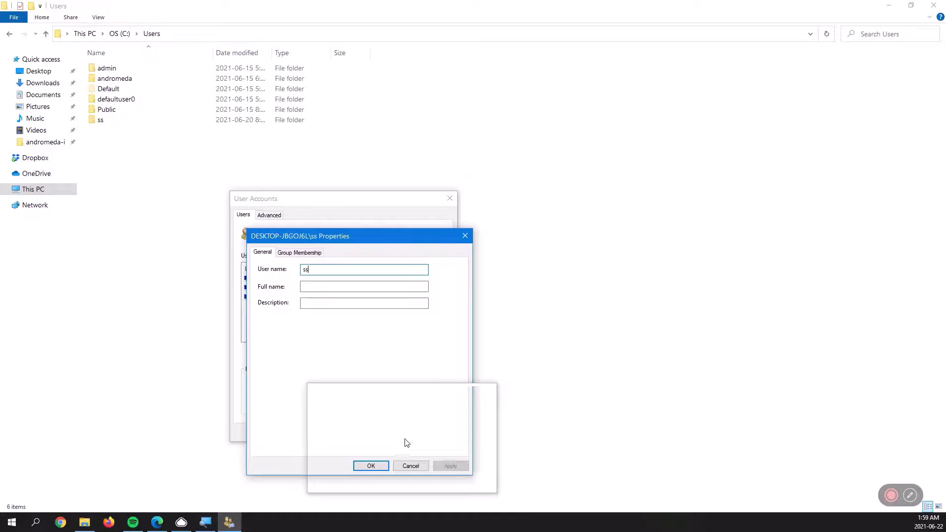
pyautogui.click(409, 466)
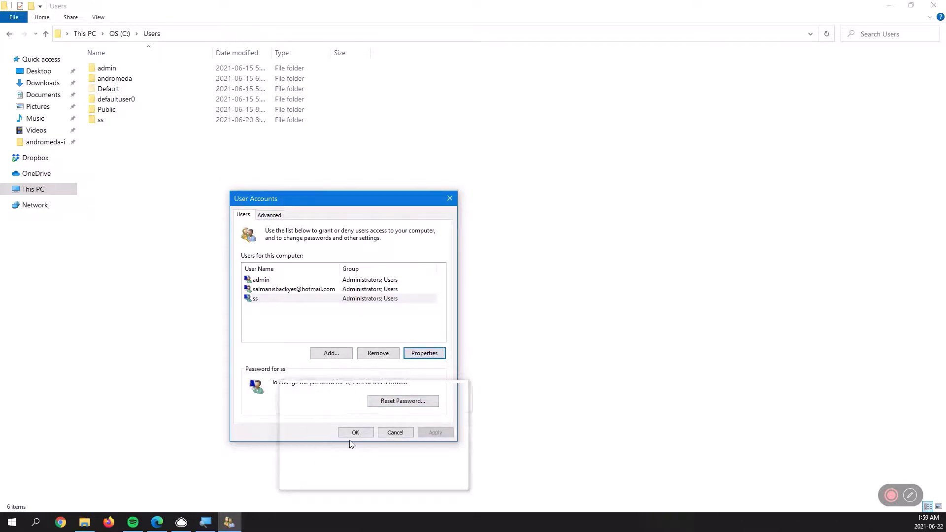
pyautogui.click(390, 431)
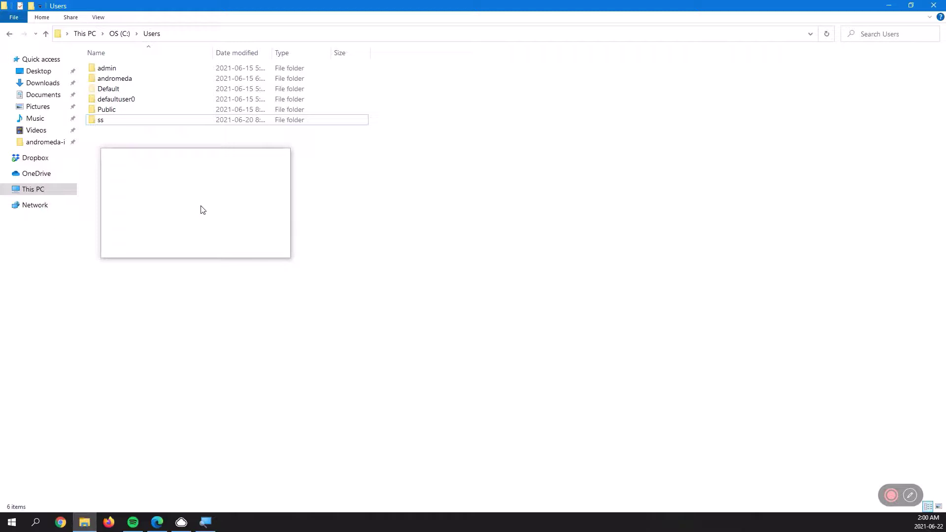
pyautogui.moveTo(202, 210); pyautogui.dragTo(172, 278)
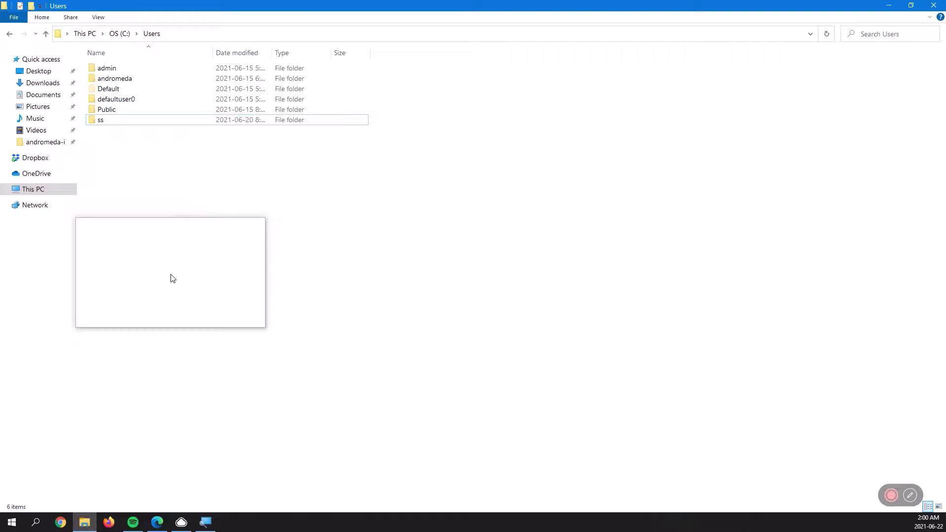
pyautogui.moveTo(173, 279); pyautogui.dragTo(178, 280)
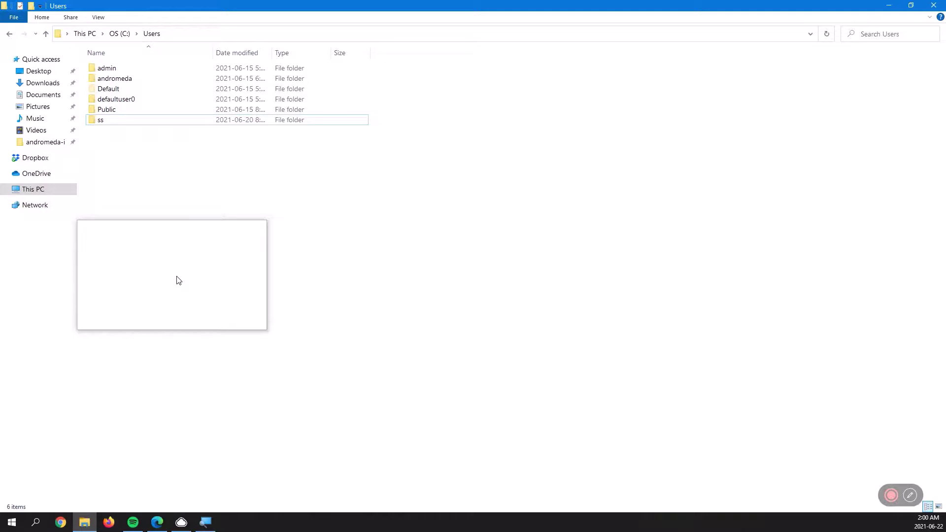
pyautogui.moveTo(179, 280); pyautogui.dragTo(39, 520)
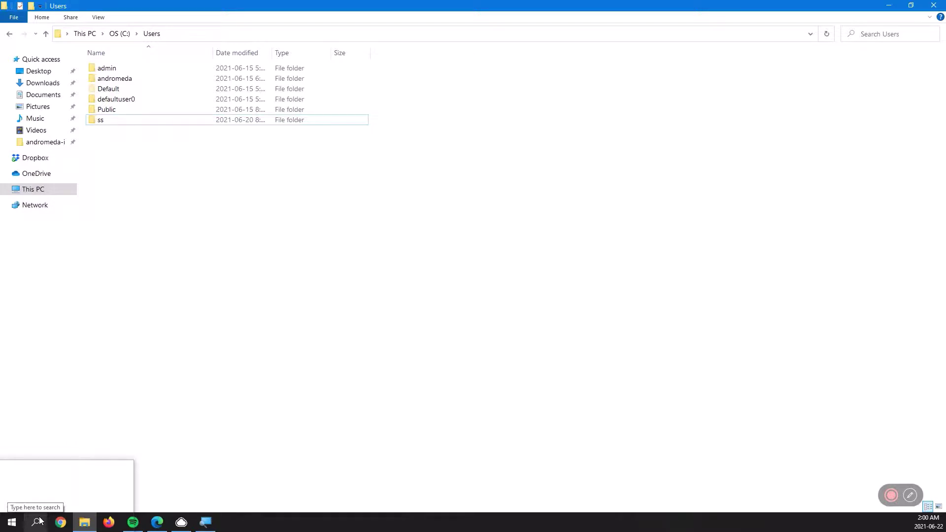
# Step: Search Windows for 'regedit' to find Registry Editor
pyautogui.click(38, 521)
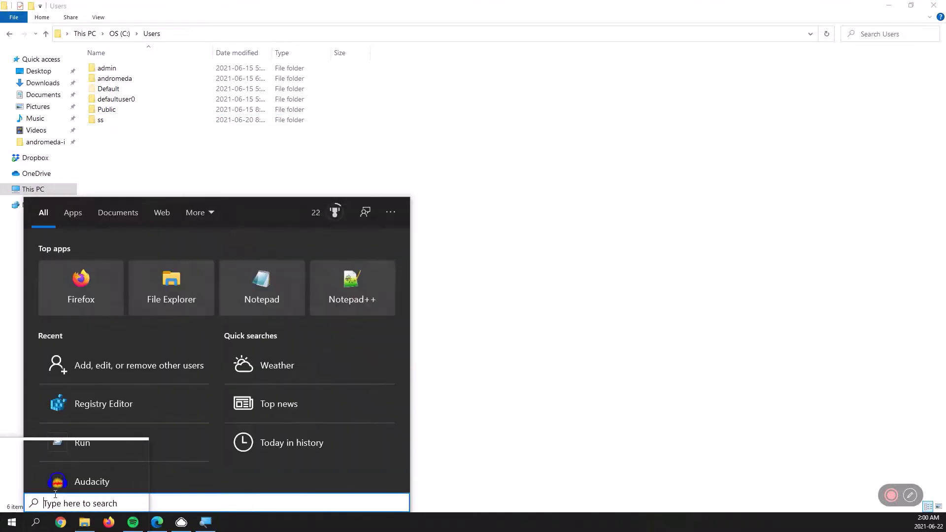
pyautogui.write('reged')
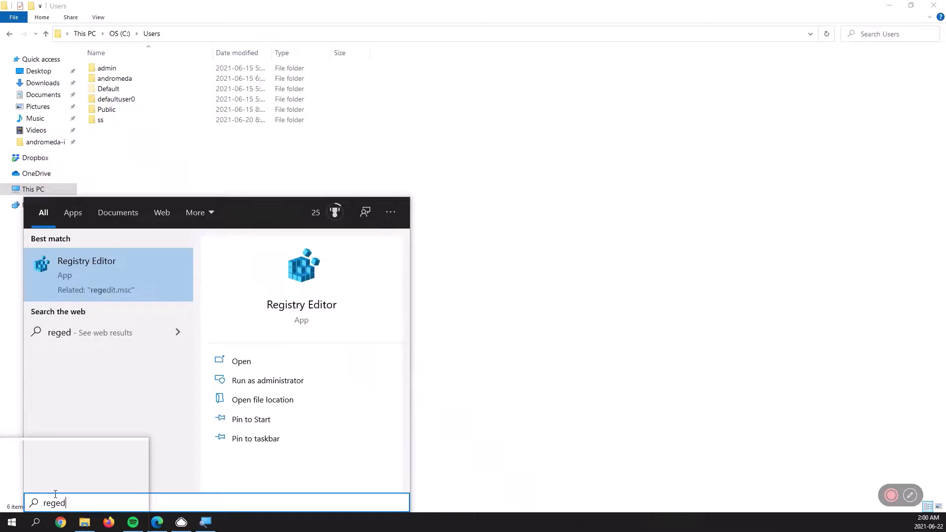
pyautogui.write('it')
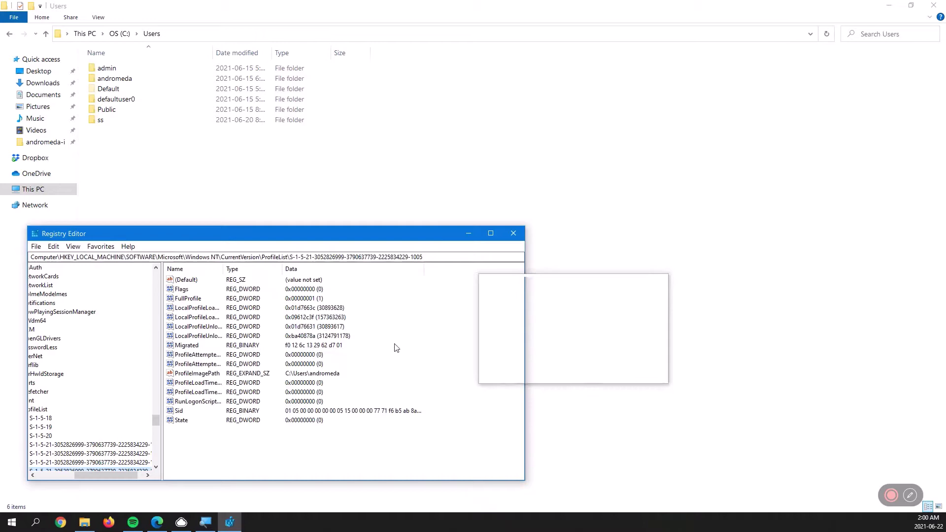
# Step: Maximize Registry Editor and check the ProfileList registry path in the Community answer
pyautogui.click(491, 233)
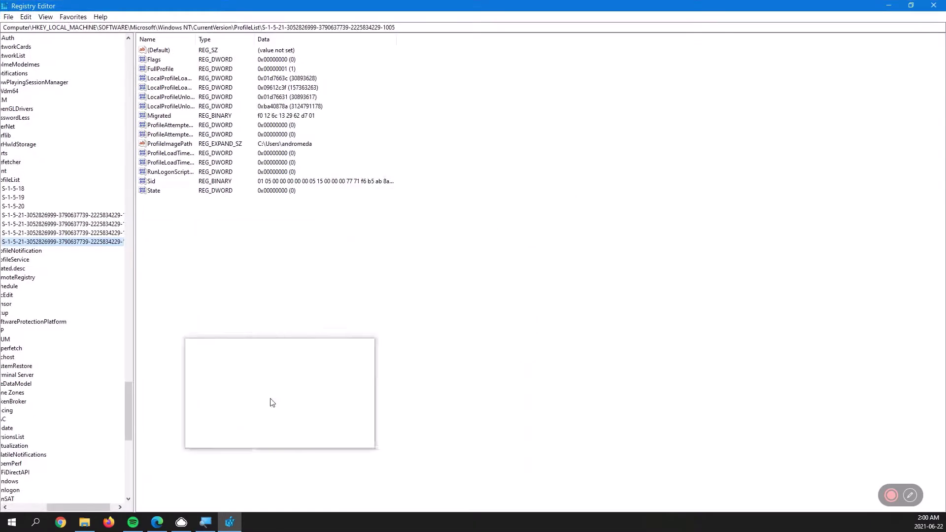
pyautogui.click(157, 523)
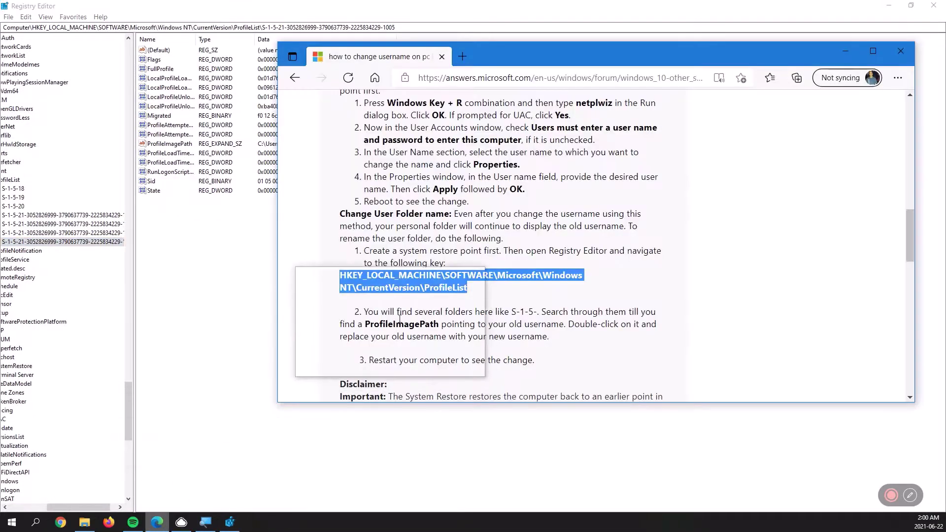
pyautogui.moveTo(399, 318); pyautogui.dragTo(473, 293)
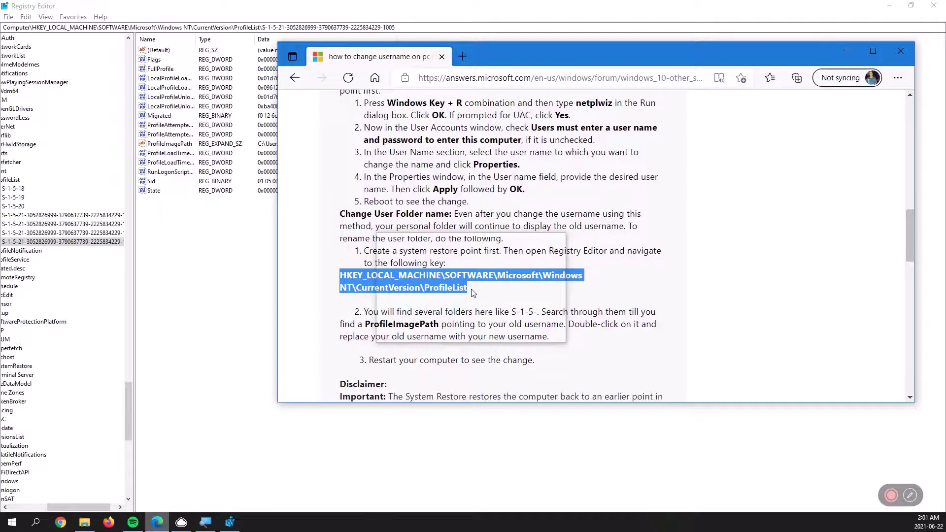
pyautogui.moveTo(473, 293); pyautogui.dragTo(474, 295)
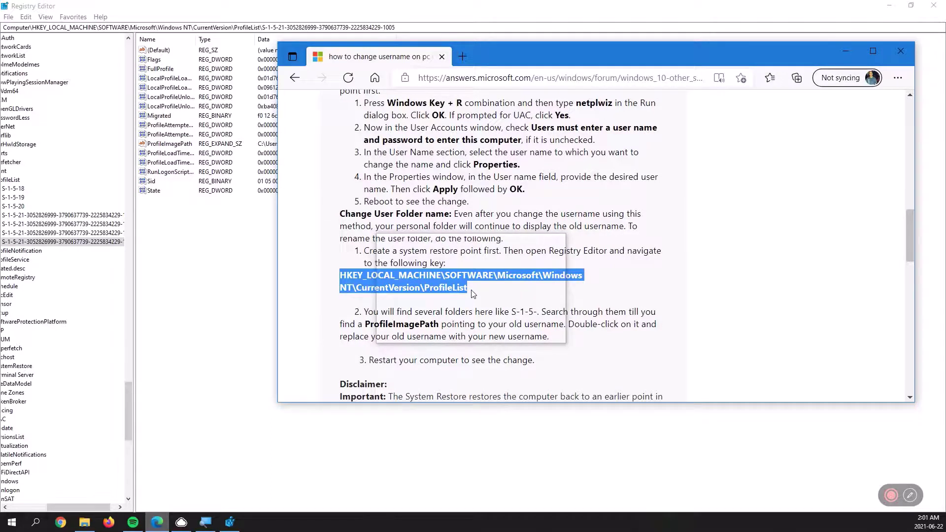
pyautogui.moveTo(474, 294); pyautogui.dragTo(54, 174)
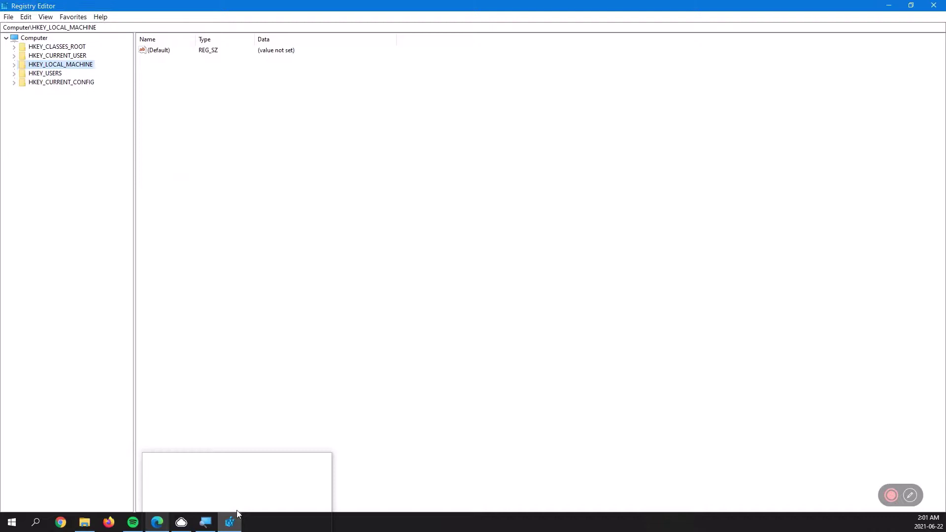
pyautogui.click(193, 493)
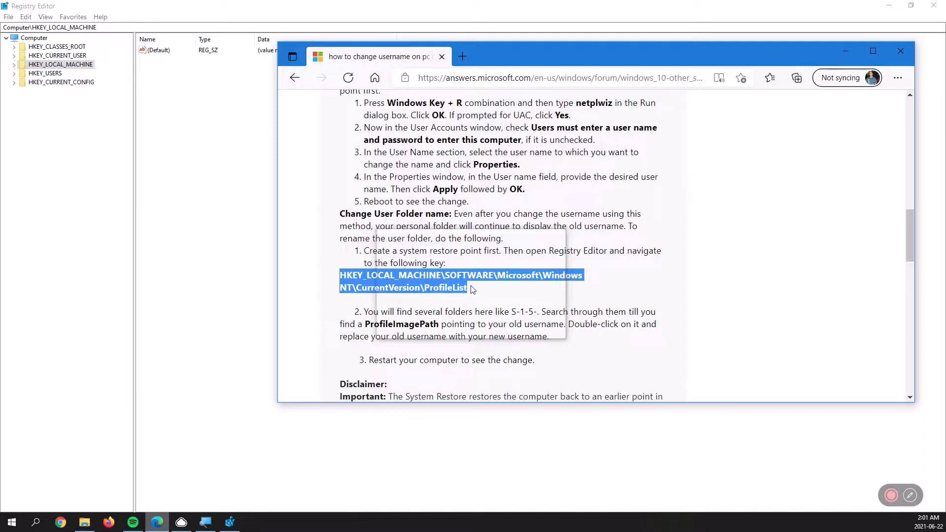
pyautogui.moveTo(472, 289); pyautogui.dragTo(12, 30)
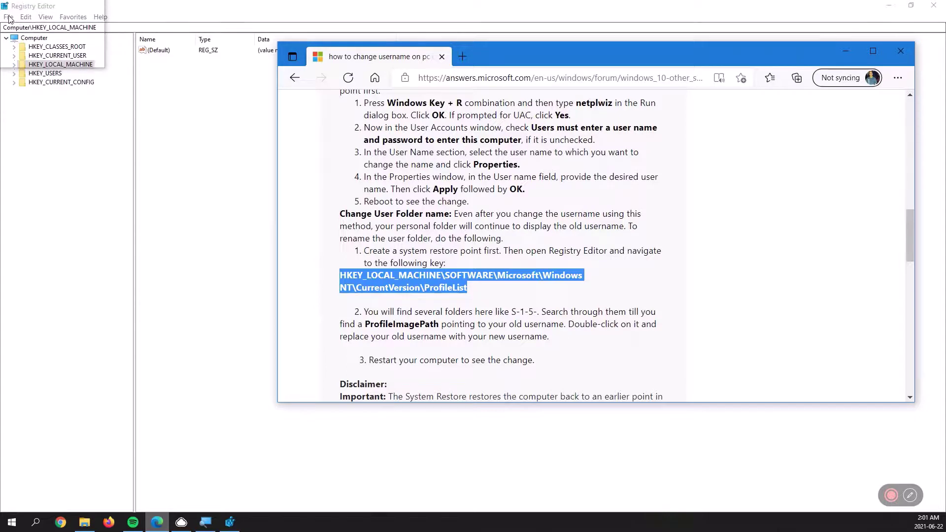
pyautogui.click(9, 17)
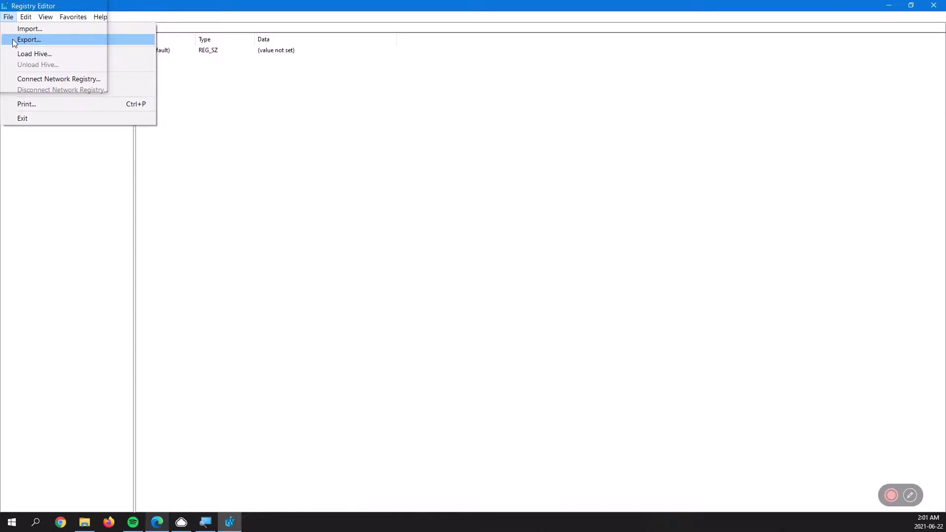
pyautogui.click(88, 511)
pyautogui.moveTo(89, 510); pyautogui.dragTo(16, 69)
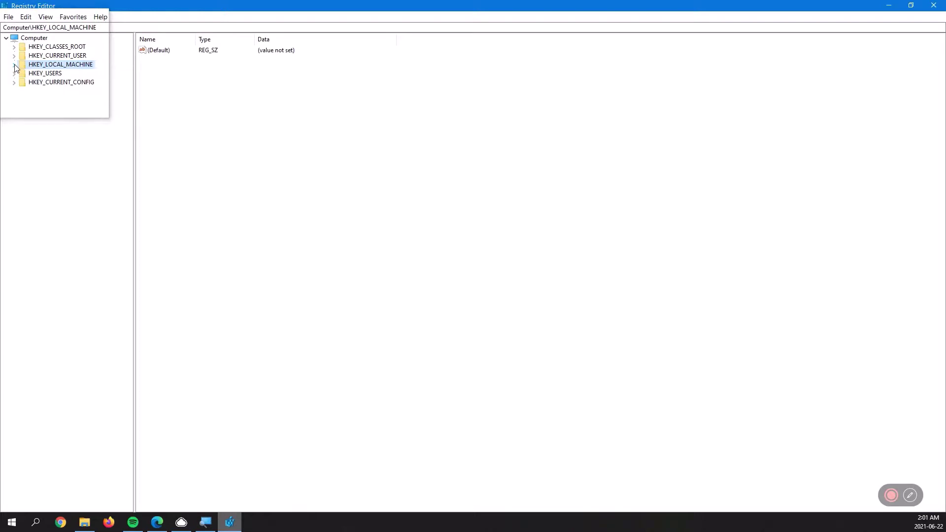
# Step: Expand HKLM down to ProfileList and check each S-1-5 key until the one ending 1002 shows C:\Users\ss
pyautogui.moveTo(16, 69); pyautogui.dragTo(84, 396)
pyautogui.click(84, 394)
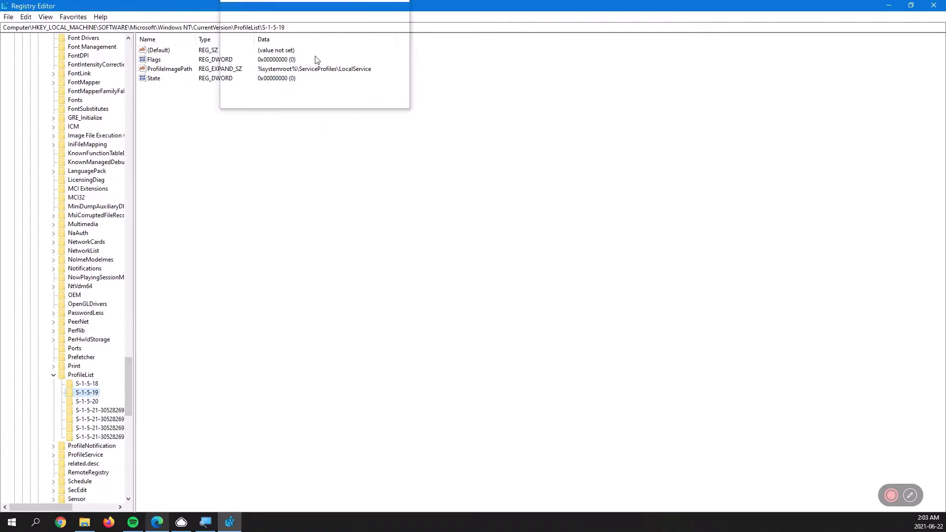
pyautogui.click(88, 402)
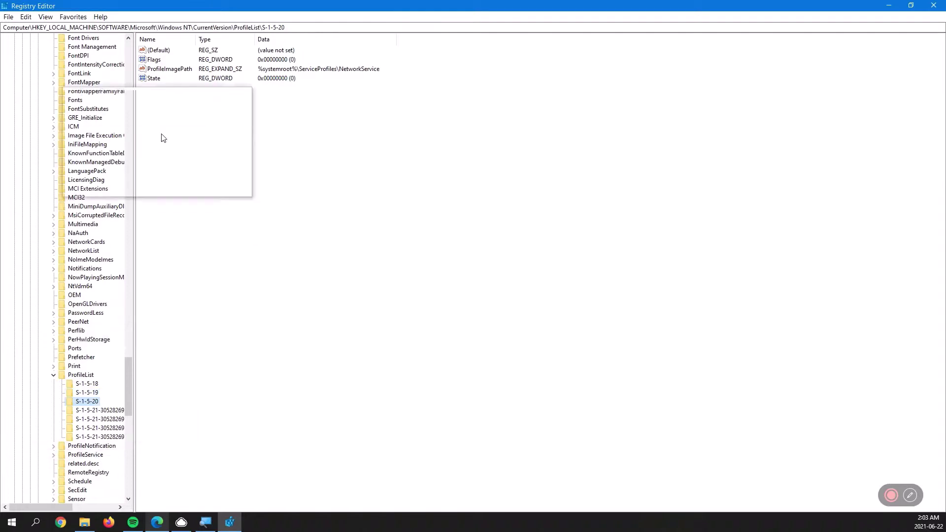
pyautogui.click(101, 410)
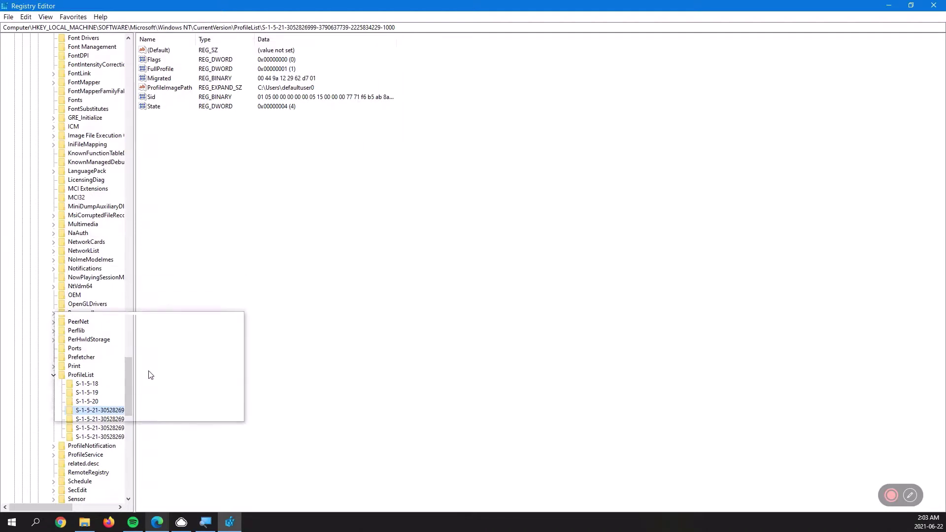
pyautogui.click(108, 419)
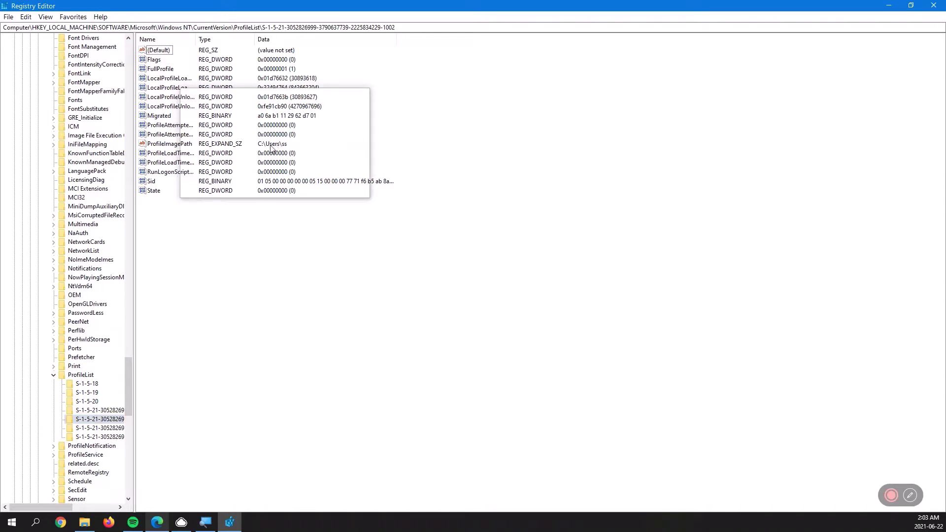
pyautogui.click(161, 144)
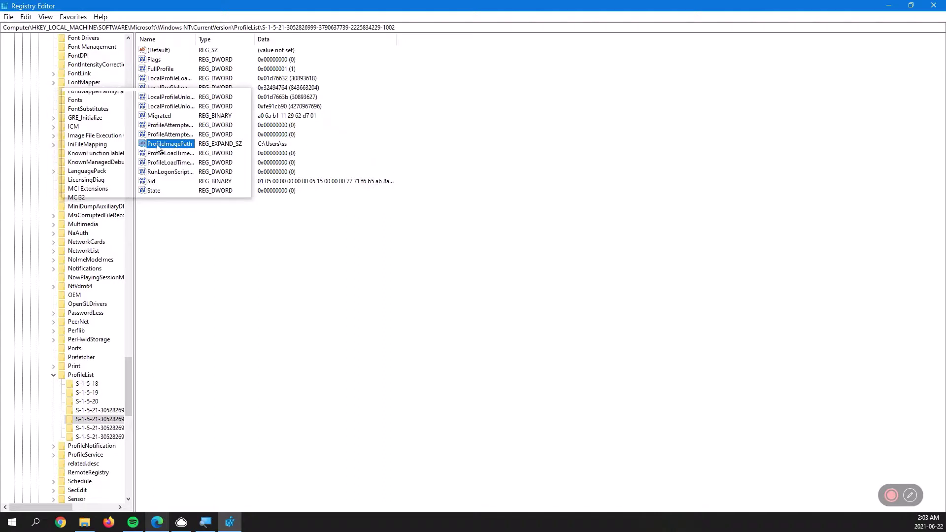
pyautogui.doubleClick(157, 145)
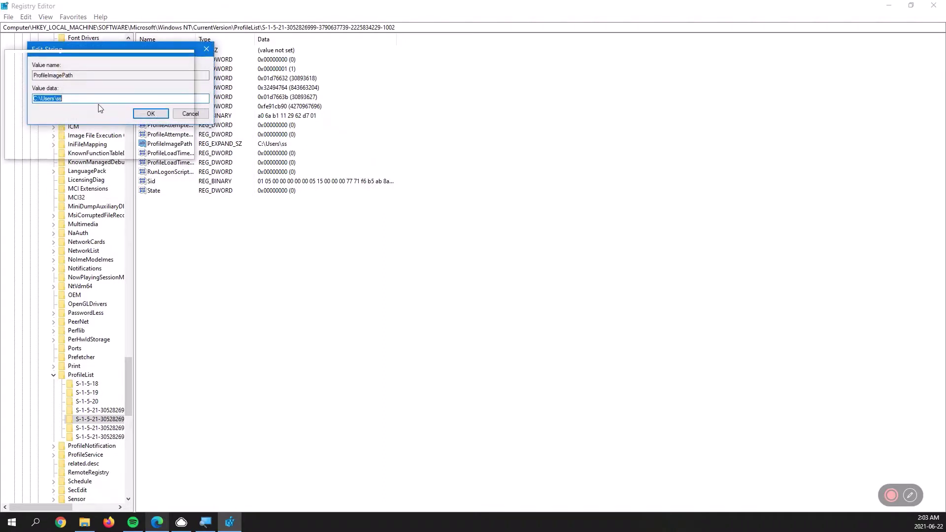
pyautogui.click(96, 100)
pyautogui.doubleClick(66, 100)
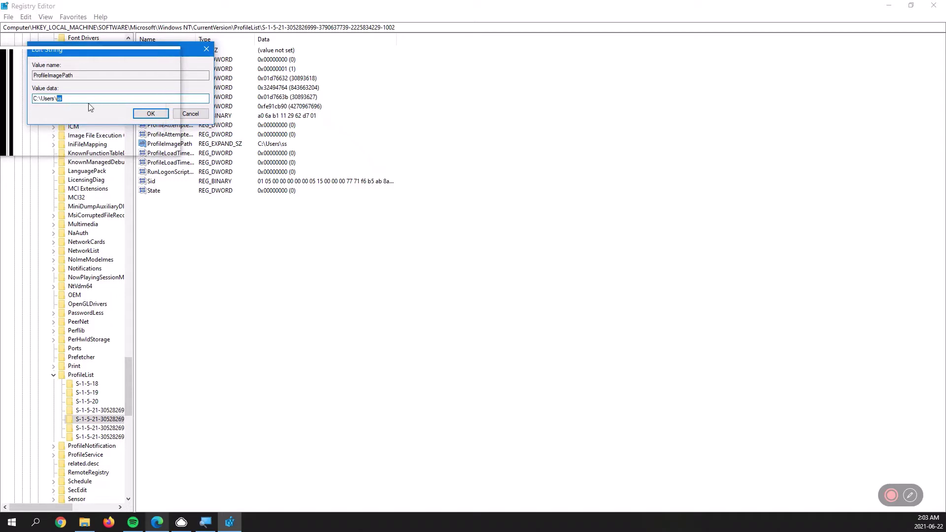
pyautogui.click(191, 114)
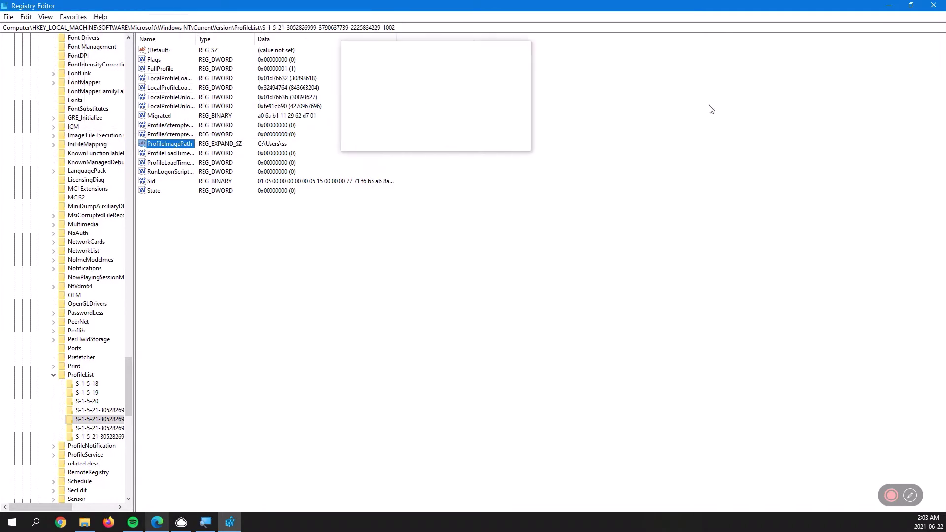
# Step: Close Registry Editor, leaving Edge and File Explorer open
pyautogui.click(933, 6)
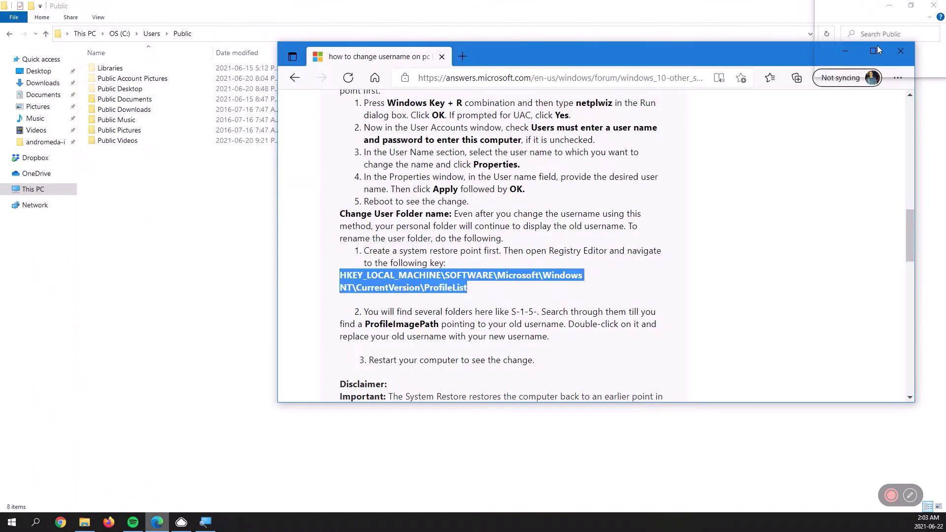